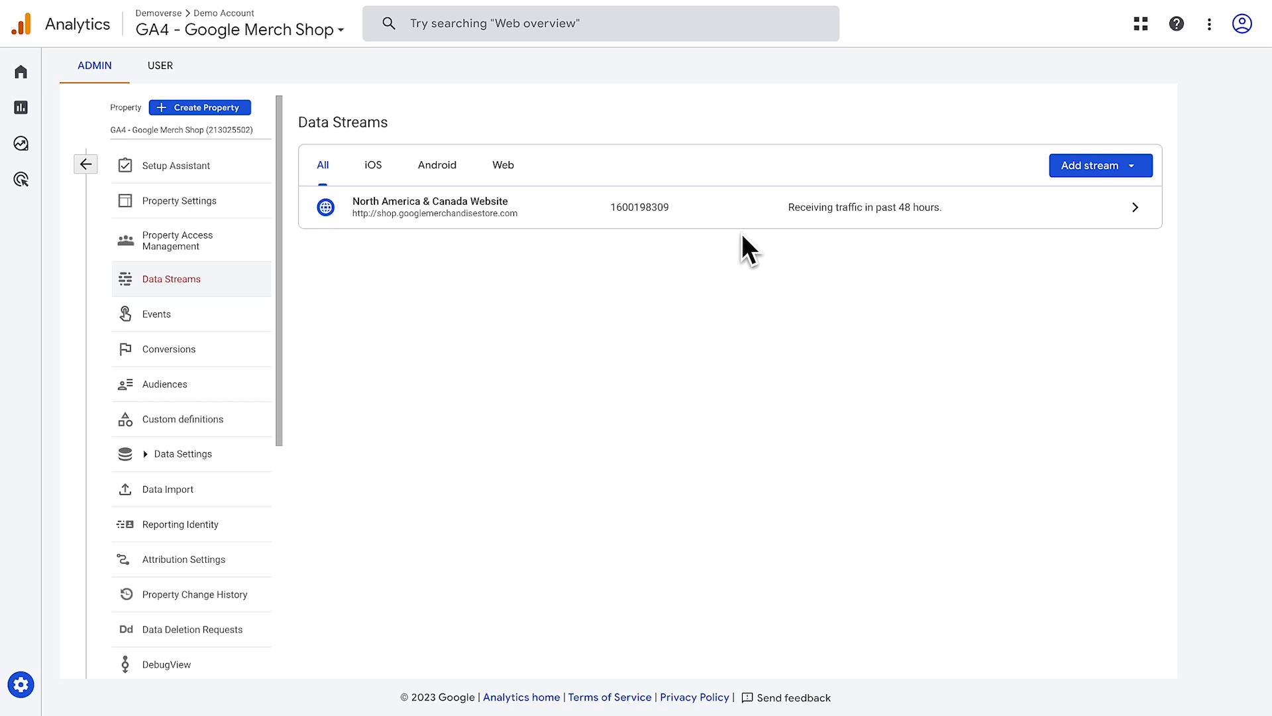
# Open the website tag's List unwanted referrals settings and add another referral-domain condition
pyautogui.click(750, 212)
pyautogui.scroll(-2, 762, 252)
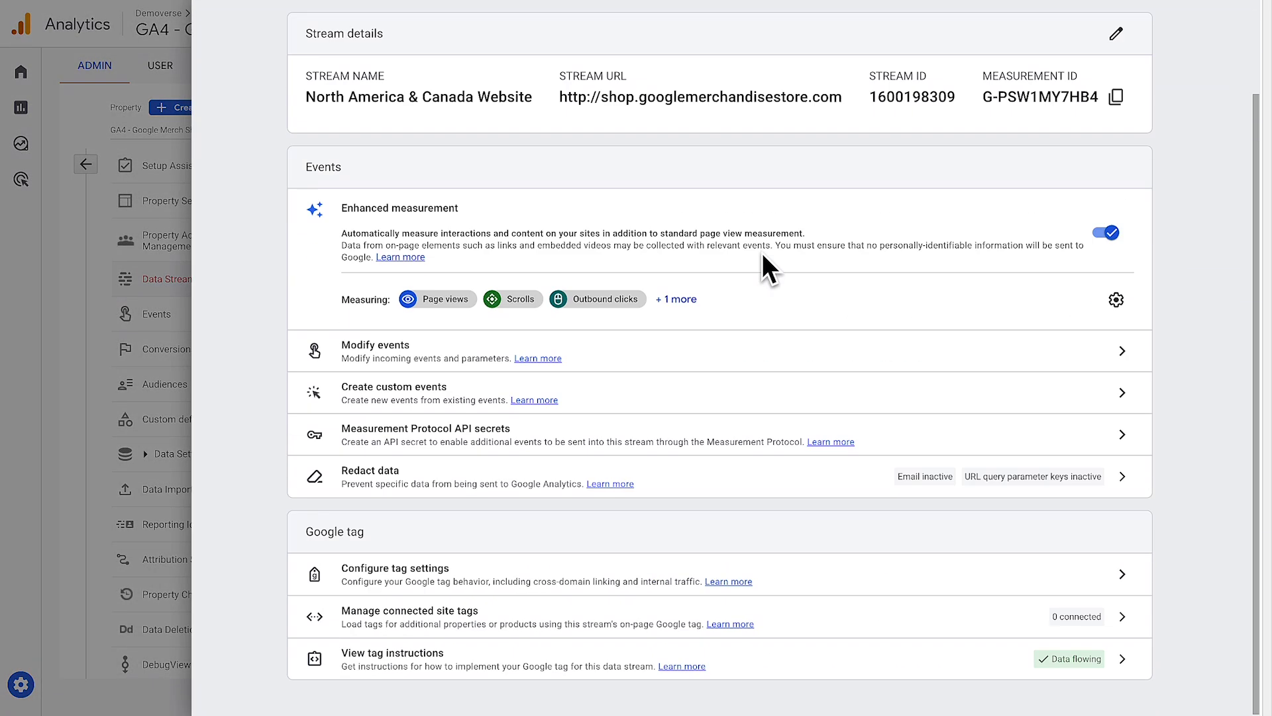
pyautogui.click(787, 571)
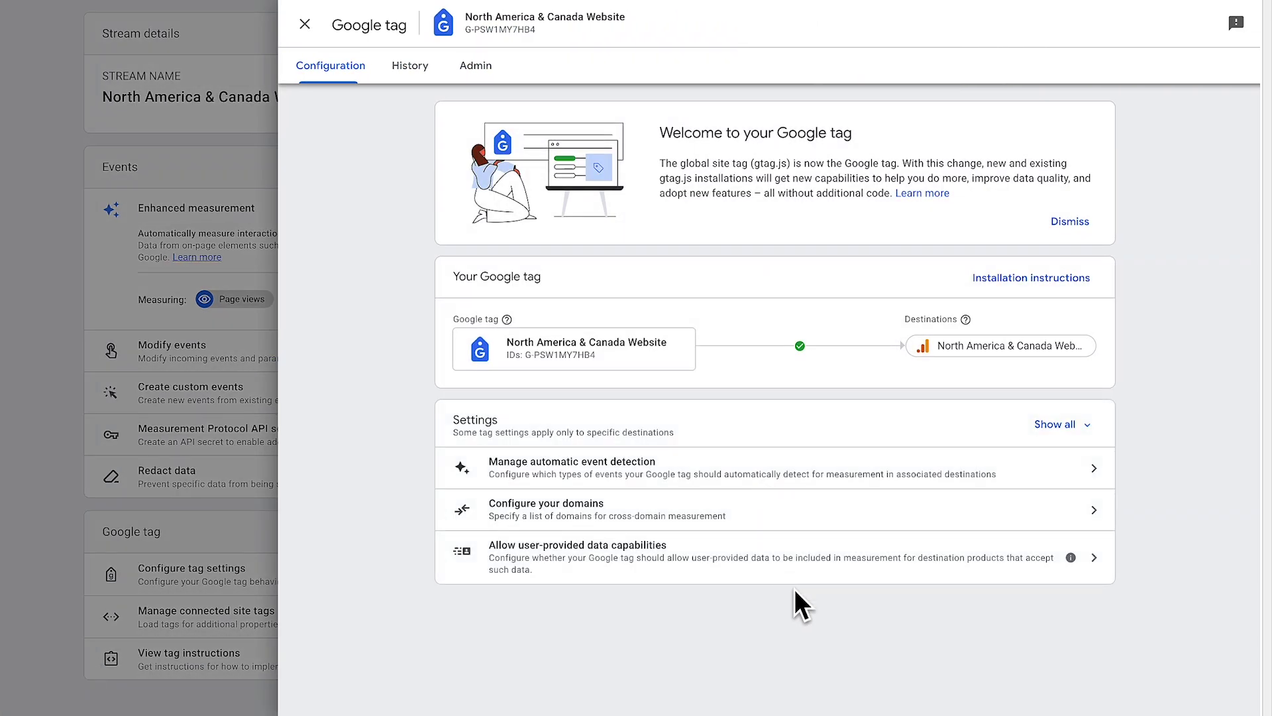
pyautogui.click(1087, 424)
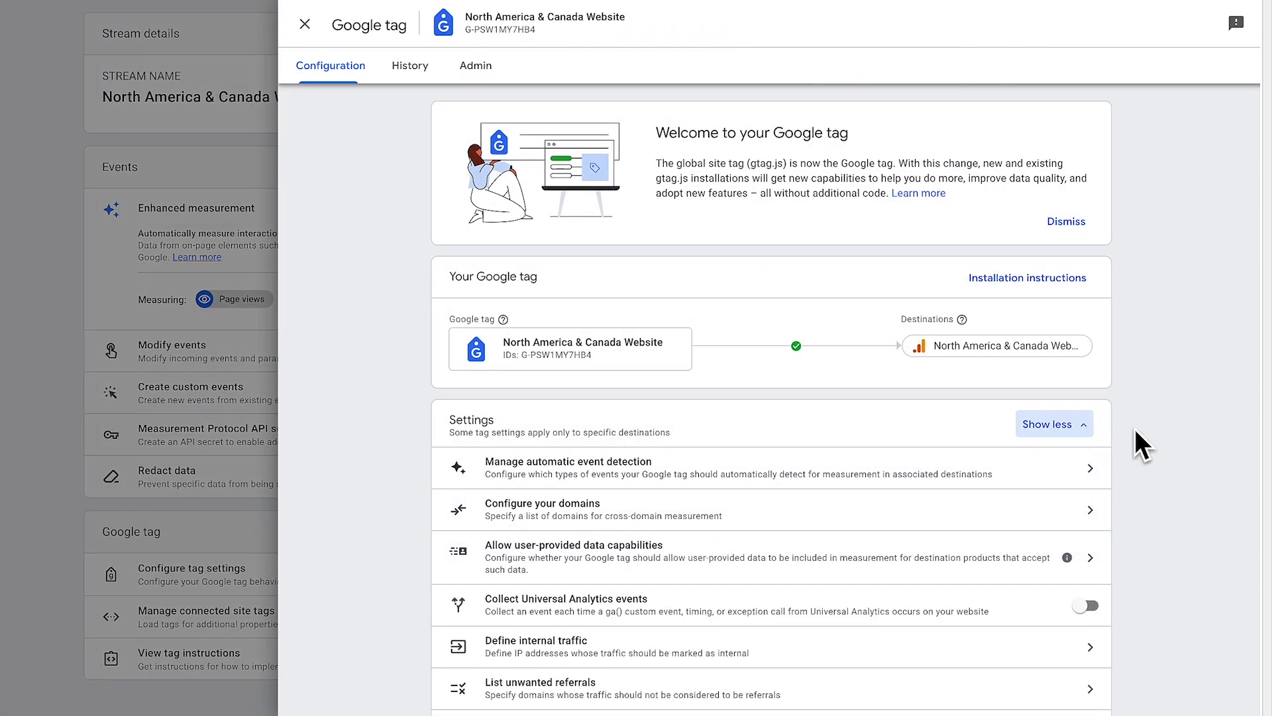
pyautogui.scroll(-1, 1135, 428)
pyautogui.click(977, 606)
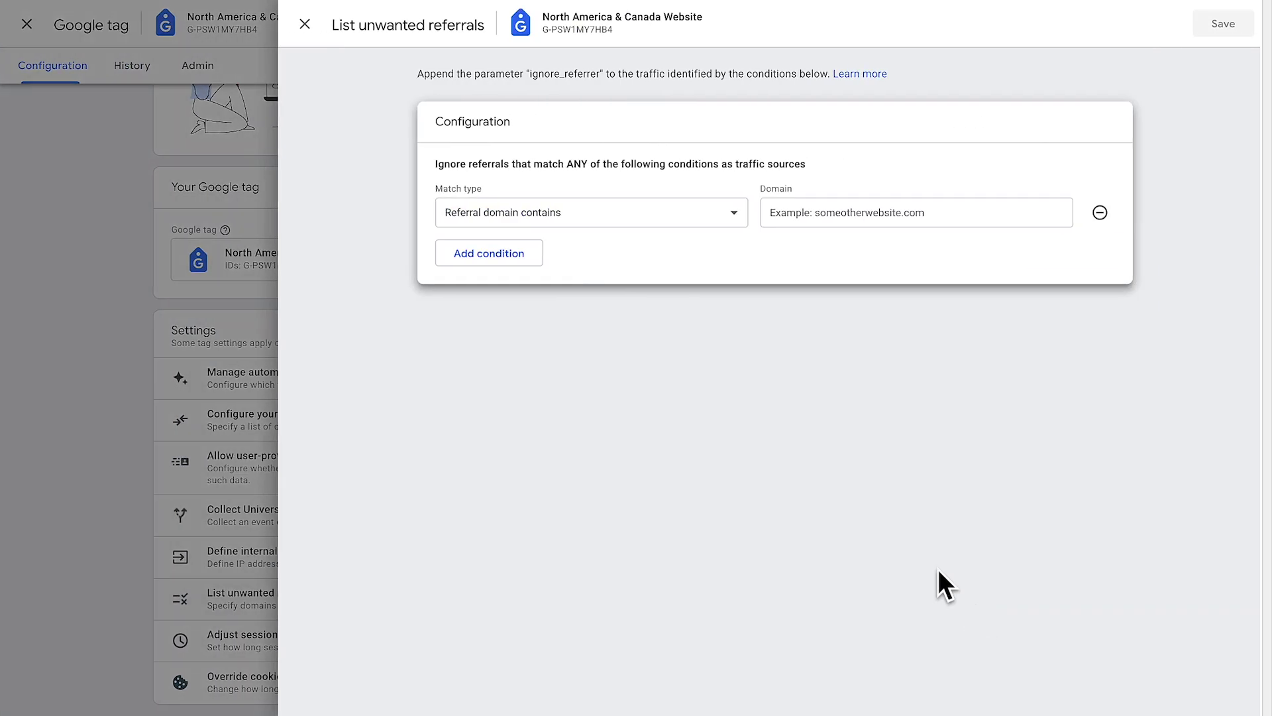
pyautogui.click(533, 252)
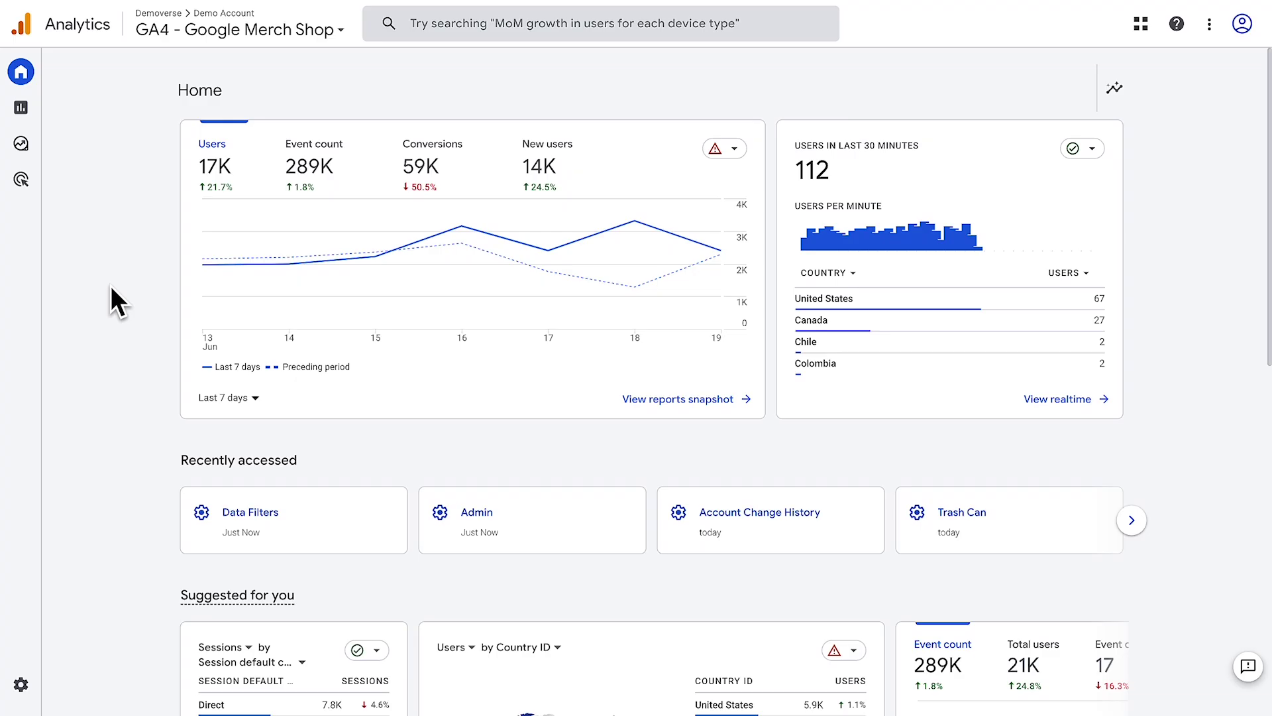
# Go to Admin > Data Settings > Data Filters and start a new data filter
pyautogui.moveTo(39, 647)
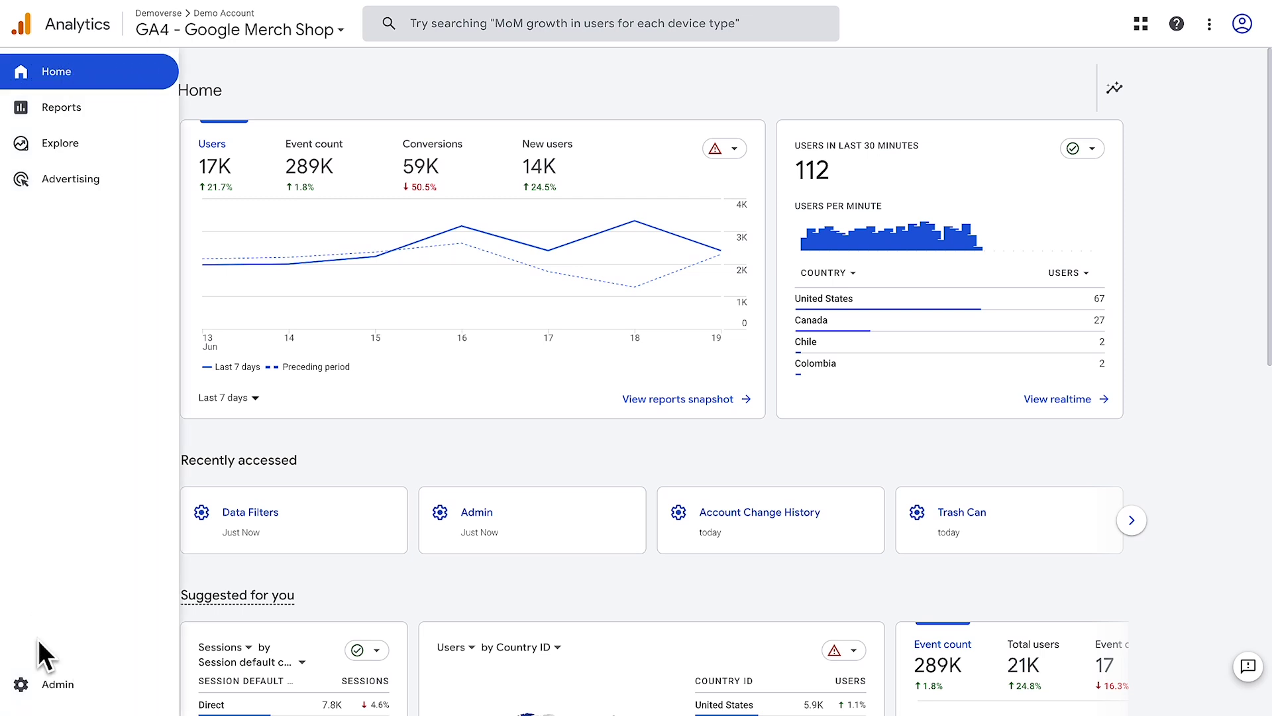
pyautogui.click(99, 692)
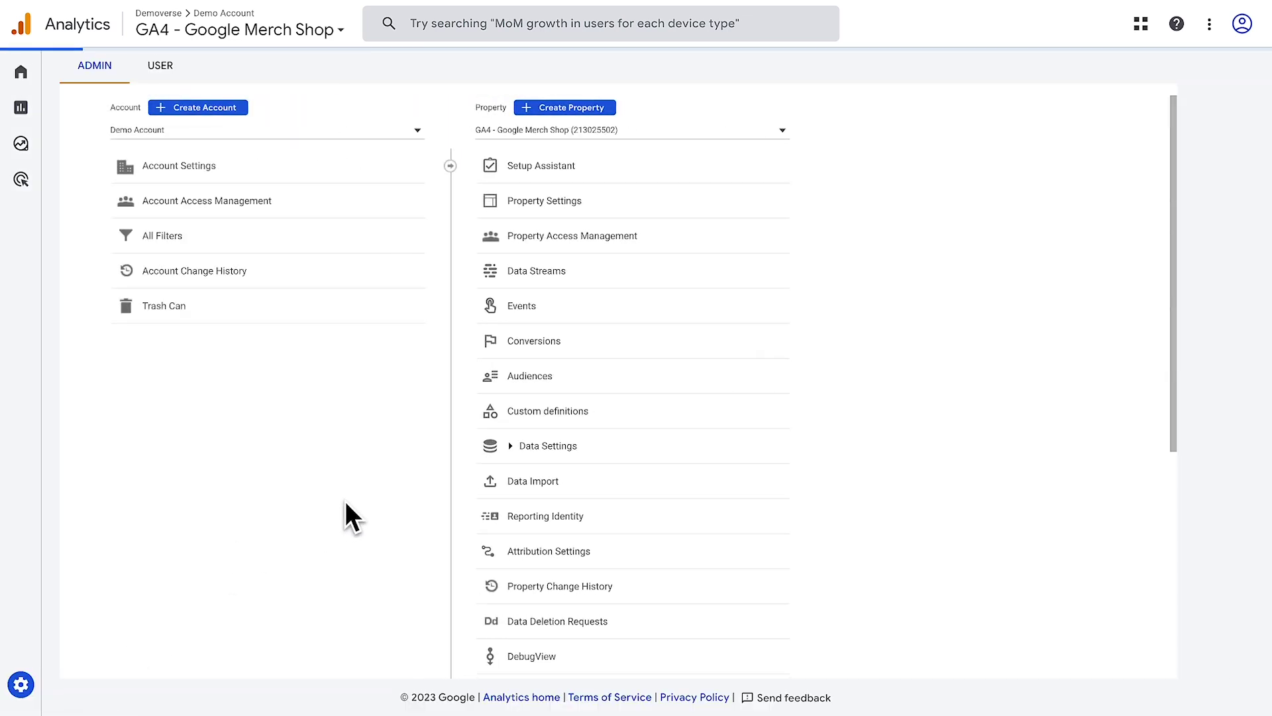
pyautogui.click(591, 453)
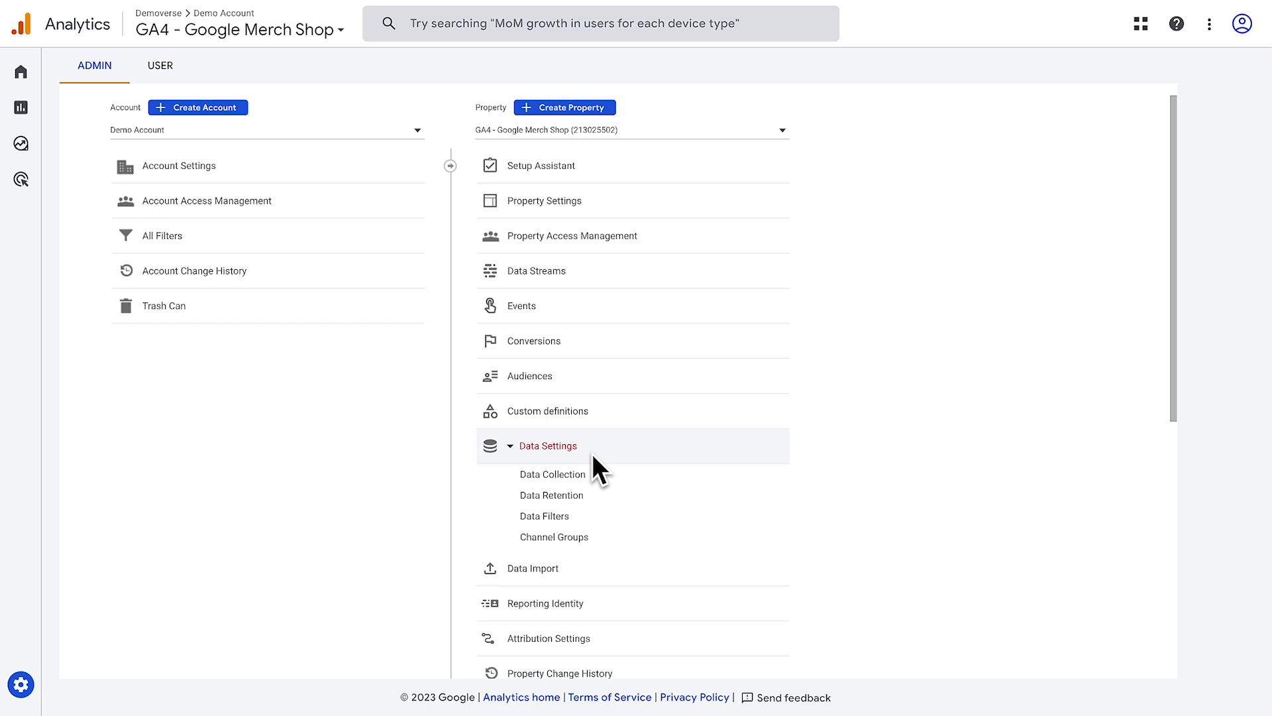
pyautogui.click(594, 514)
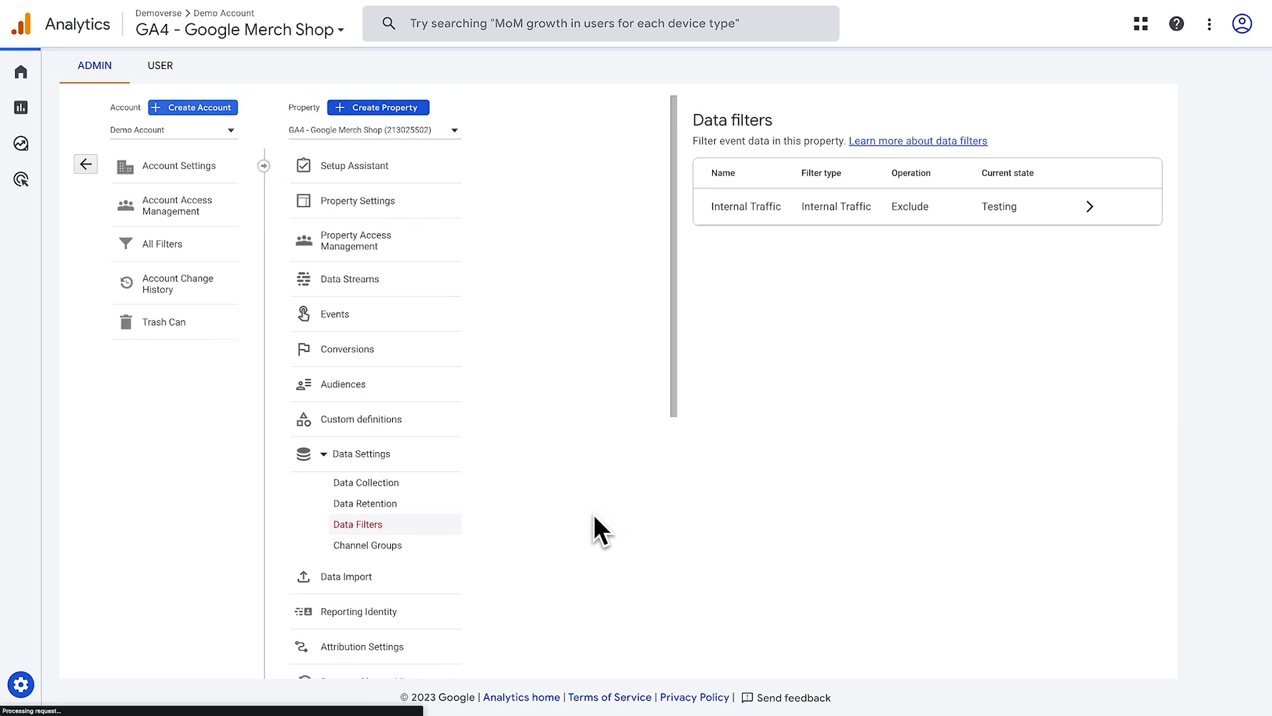
pyautogui.click(1142, 187)
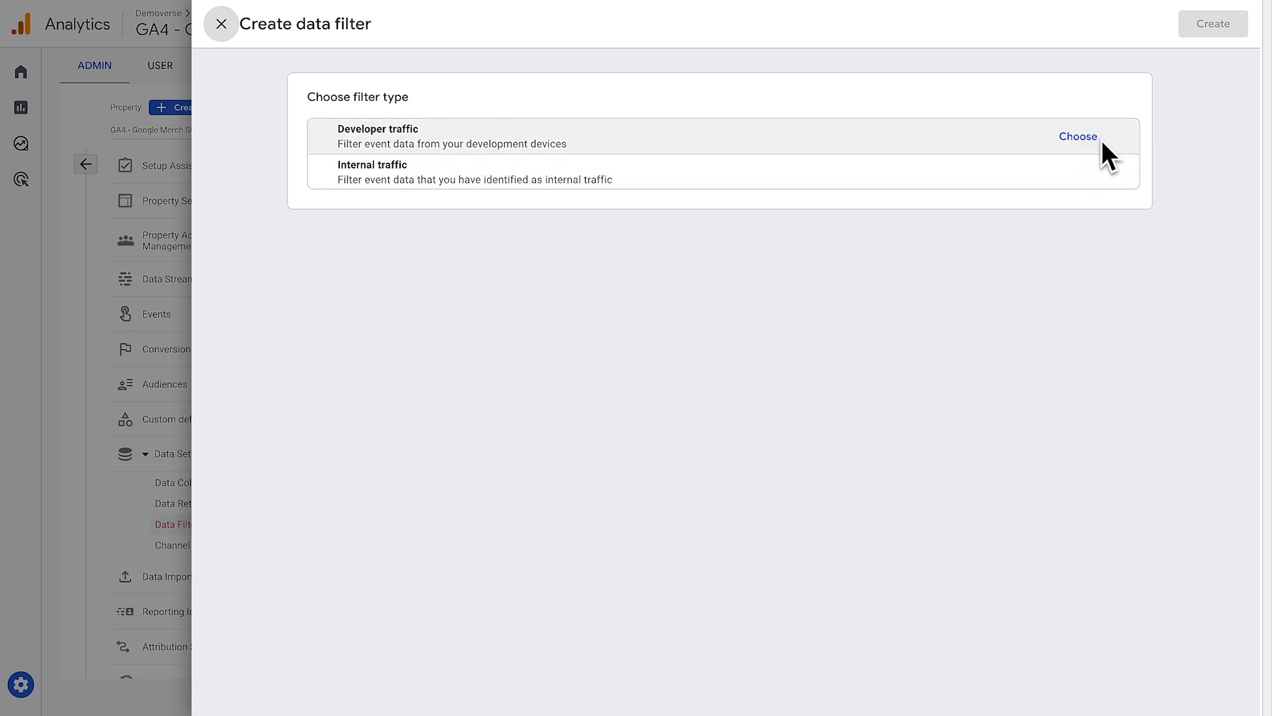
# Choose the Developer traffic filter type and name it 'Developer filter'
pyautogui.click(1104, 139)
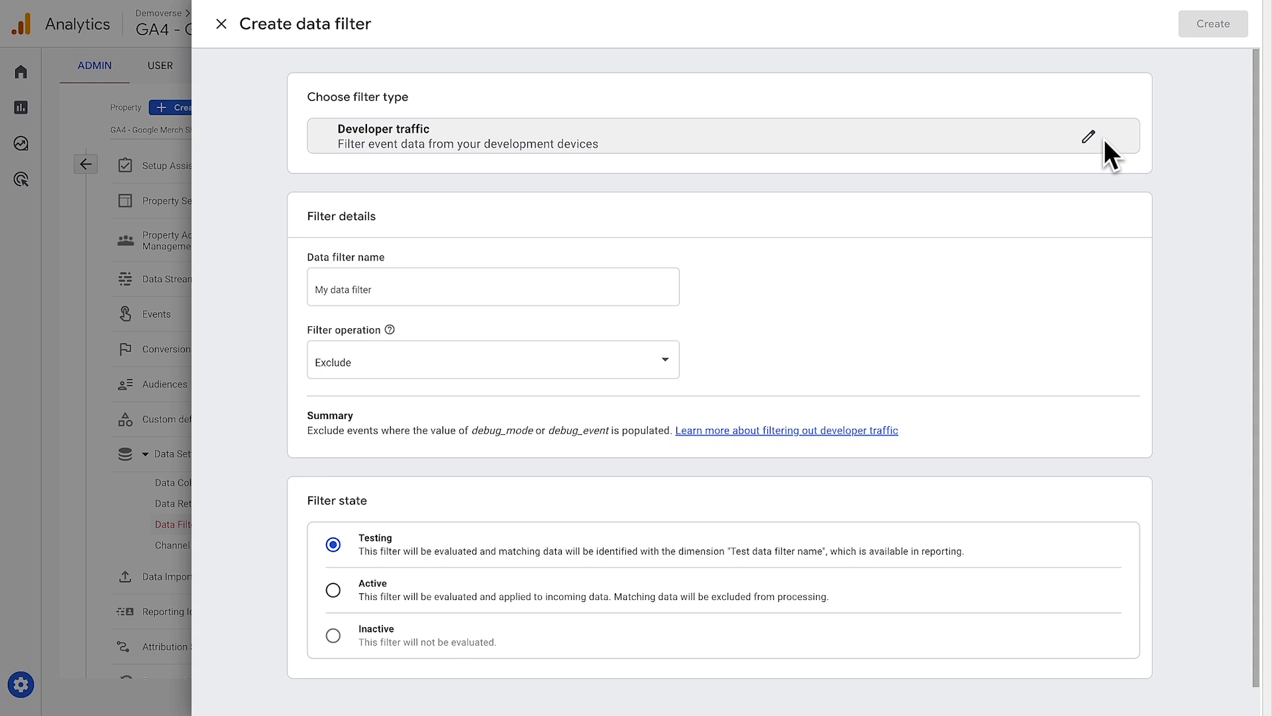
pyautogui.click(509, 286)
pyautogui.write('Developer filter')
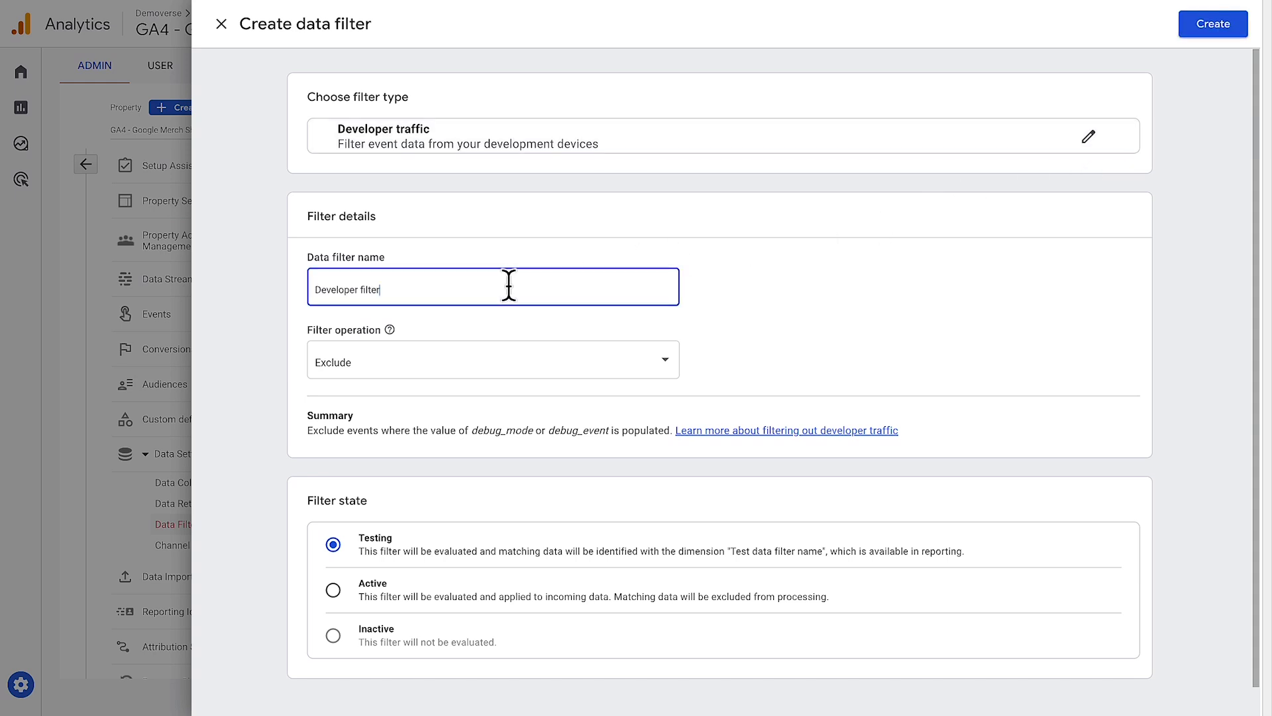
pyautogui.click(927, 508)
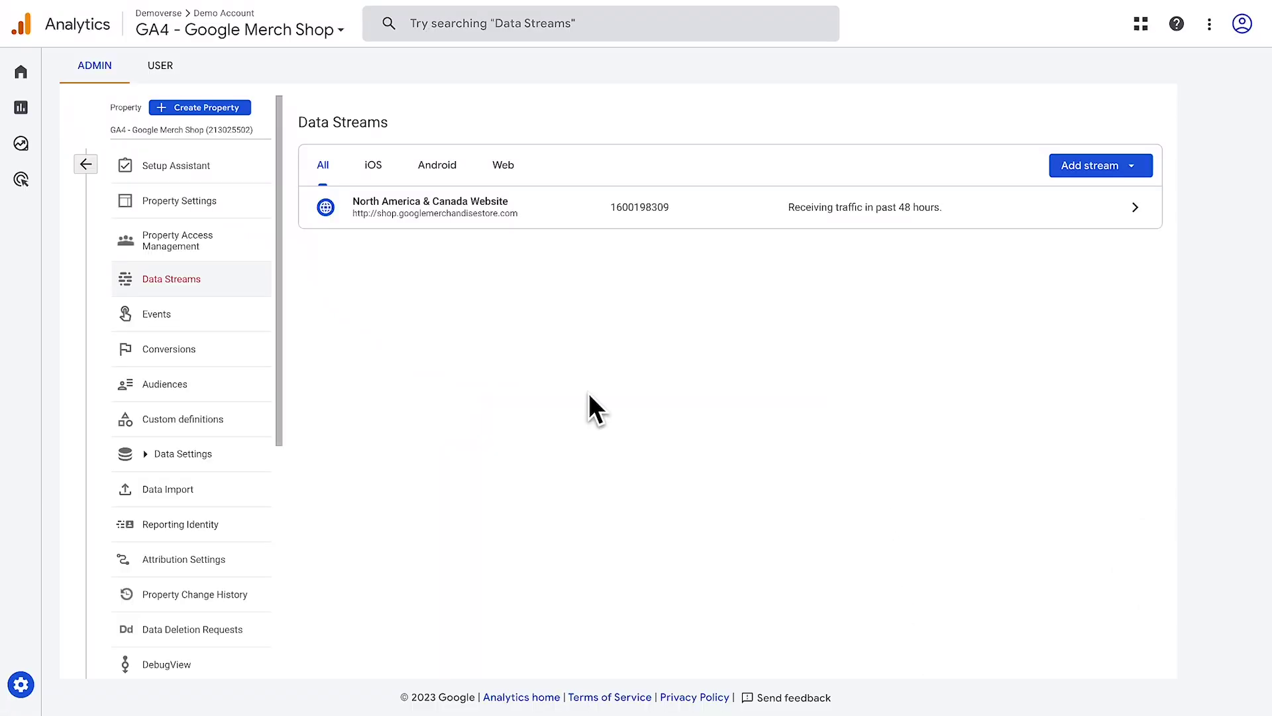
# Open the website stream's Google tag settings and go to Define internal traffic
pyautogui.click(1145, 207)
pyautogui.scroll(-1, 1203, 292)
pyautogui.scroll(-1, 1203, 293)
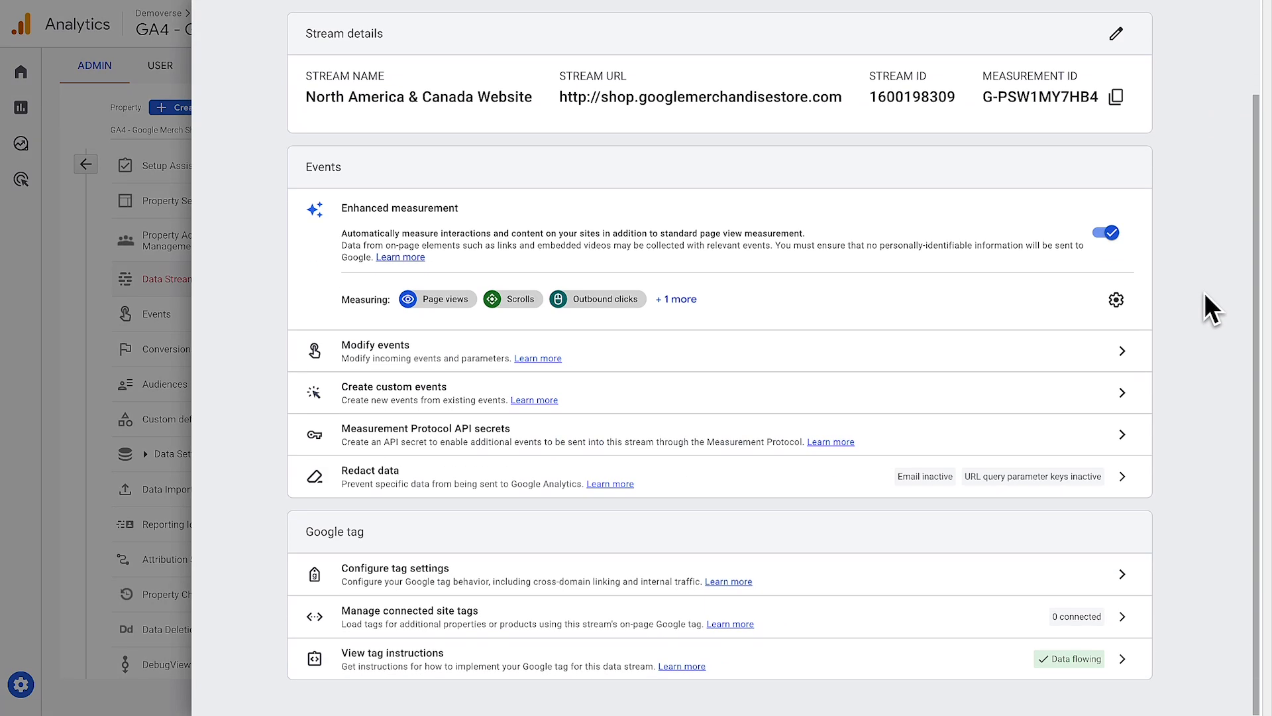
pyautogui.click(1130, 575)
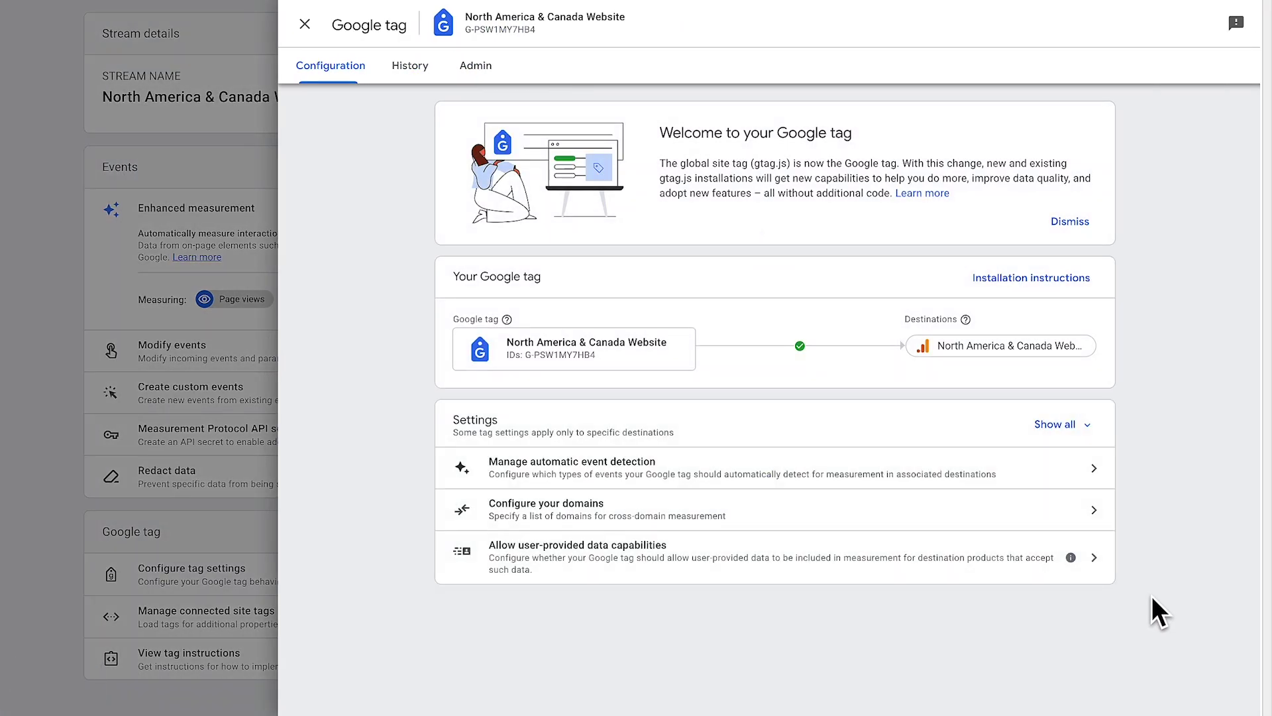
pyautogui.click(1090, 422)
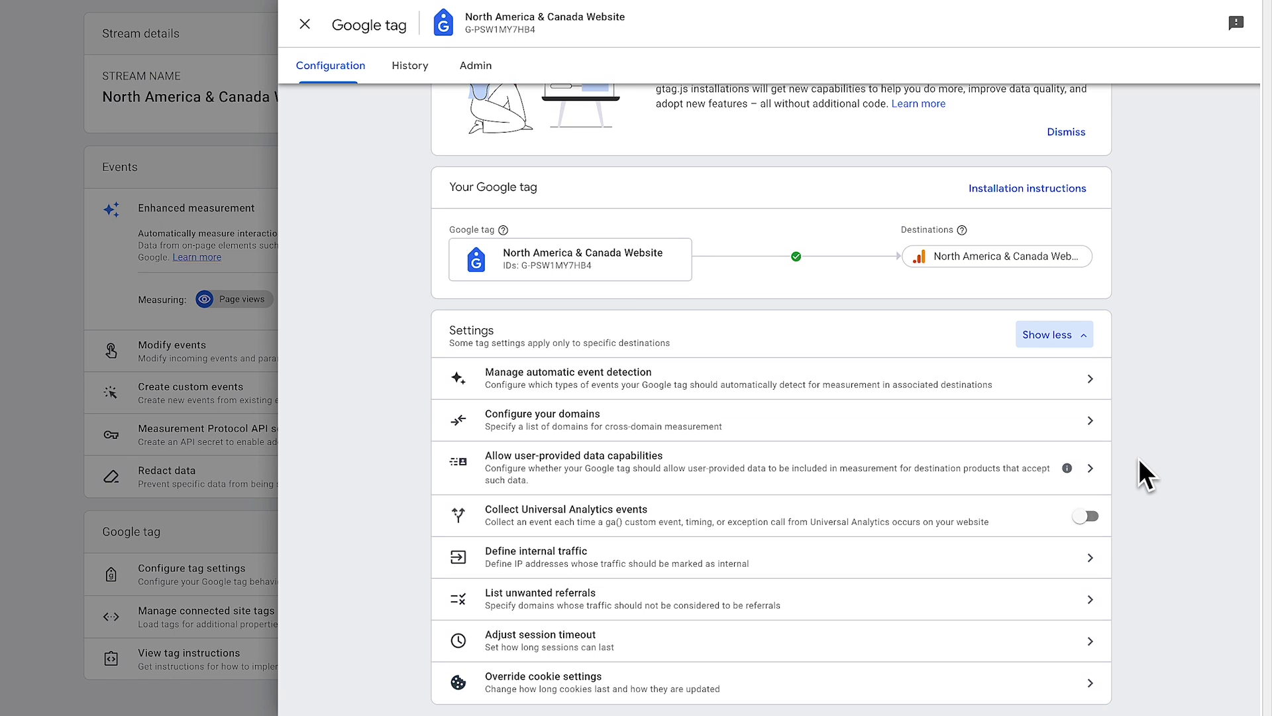
pyautogui.click(1090, 556)
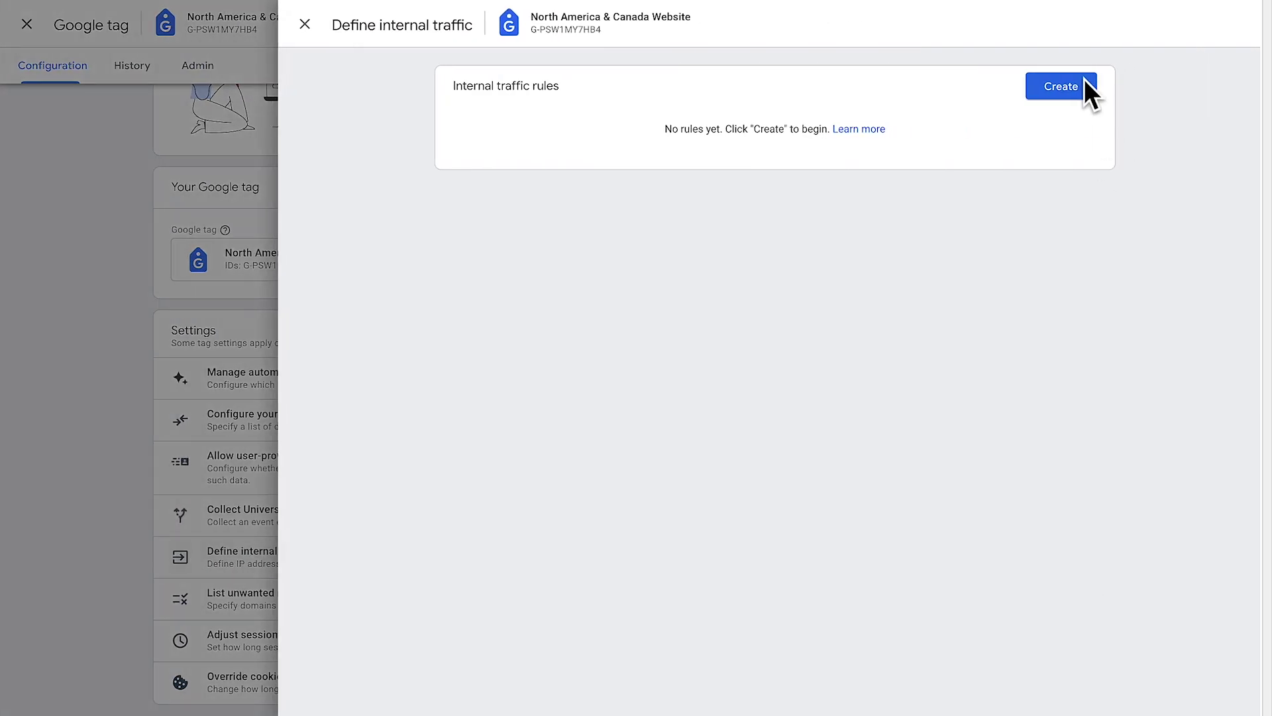
# Create an internal traffic rule matching 'IP address is in range (CIDR notation)' with value 000
pyautogui.click(1086, 87)
pyautogui.click(734, 370)
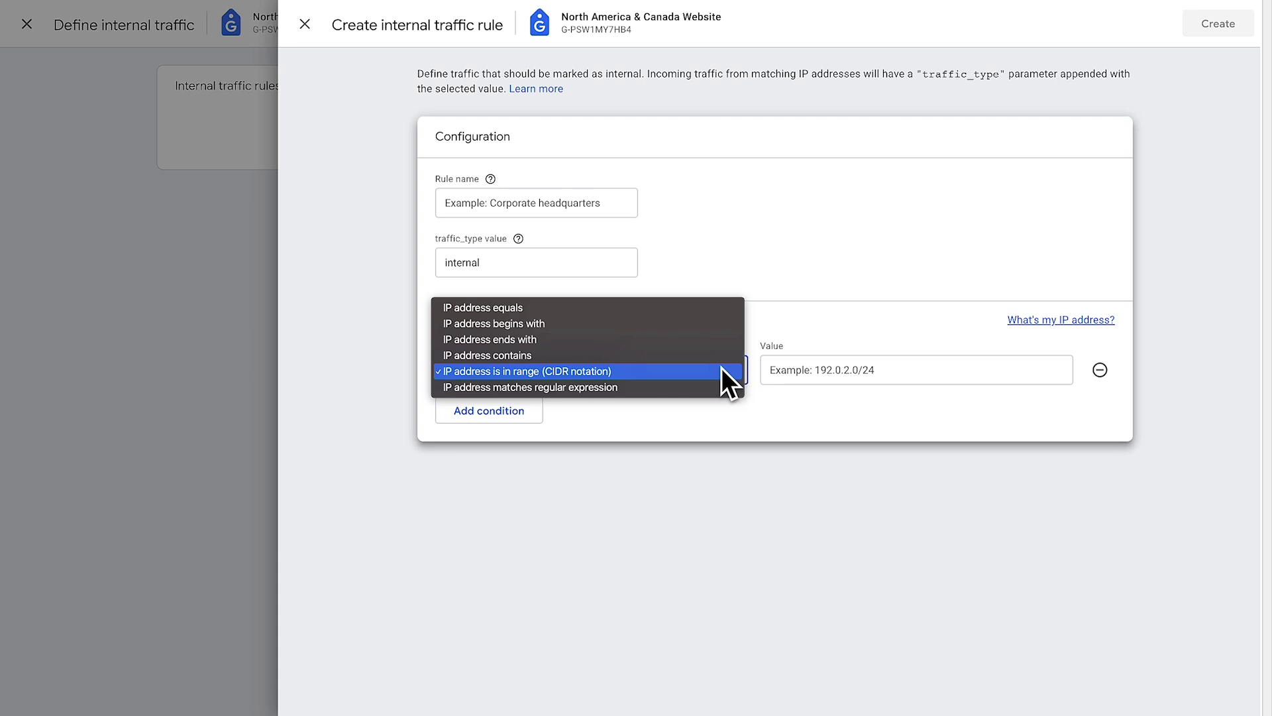
pyautogui.click(774, 394)
pyautogui.click(775, 369)
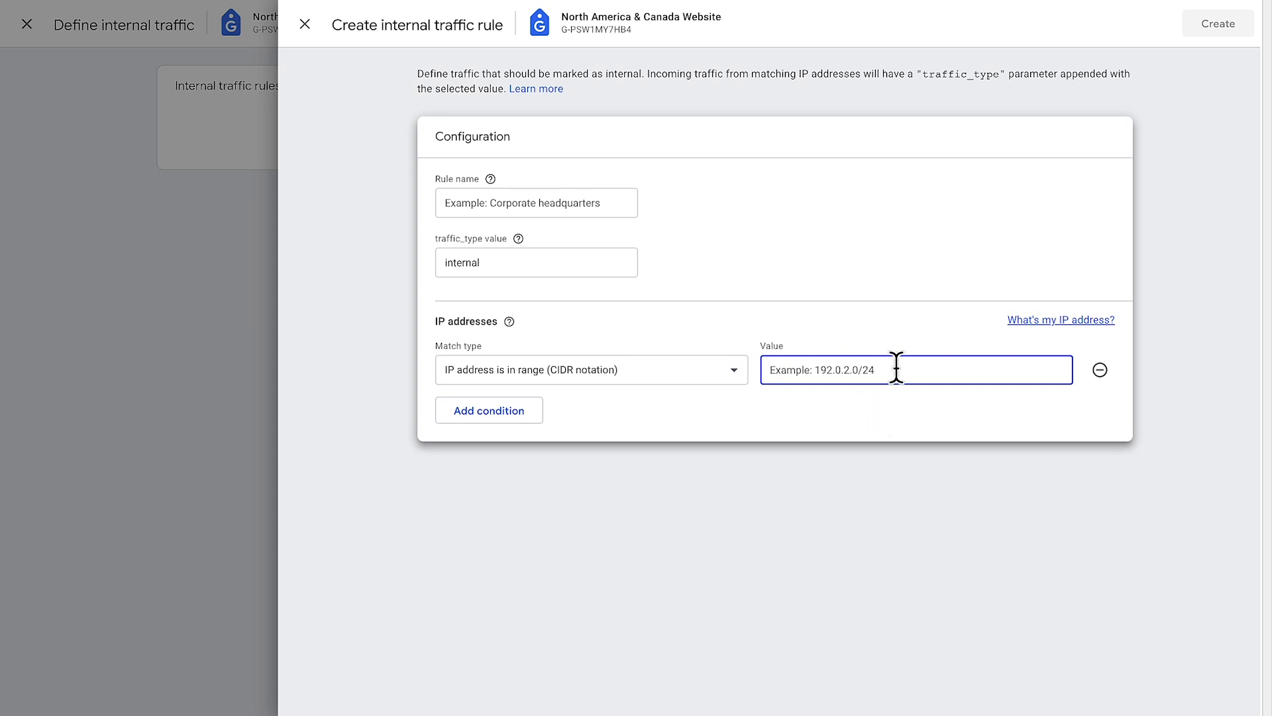
pyautogui.write('000')
pyautogui.click(898, 399)
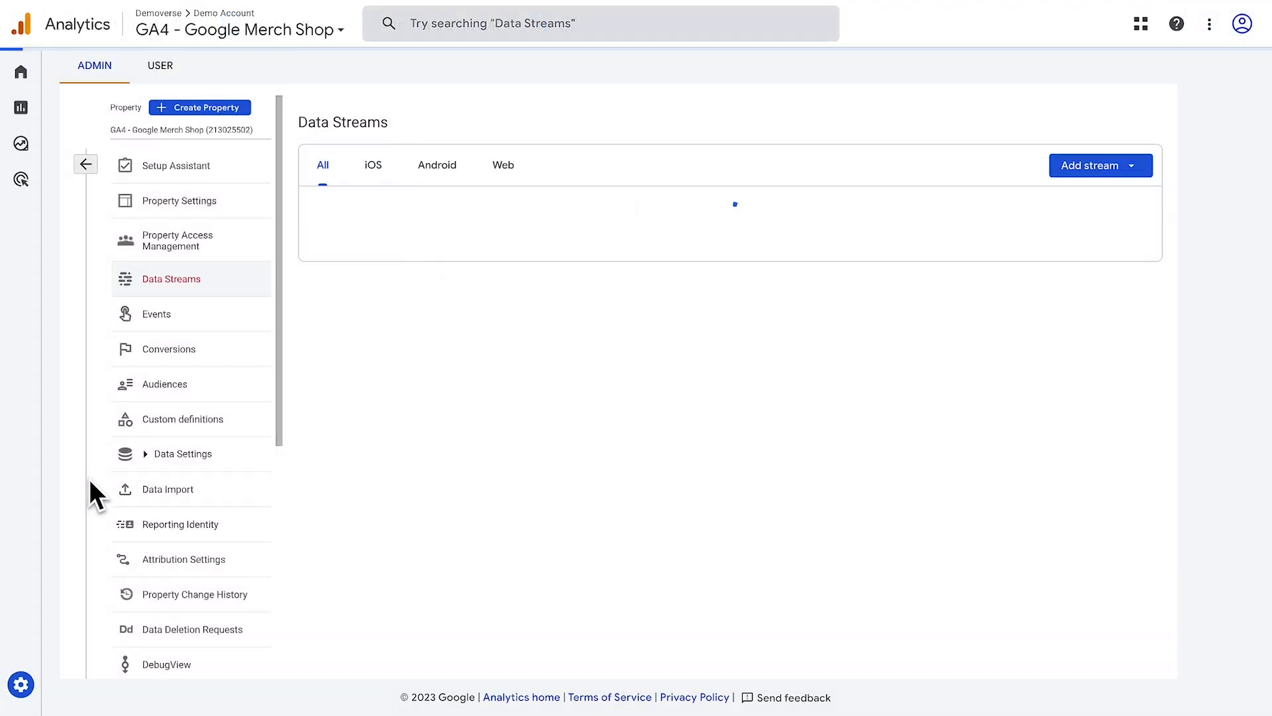
# Go to Admin > Data Settings > Data Filters and start a new data filter
pyautogui.click(99, 696)
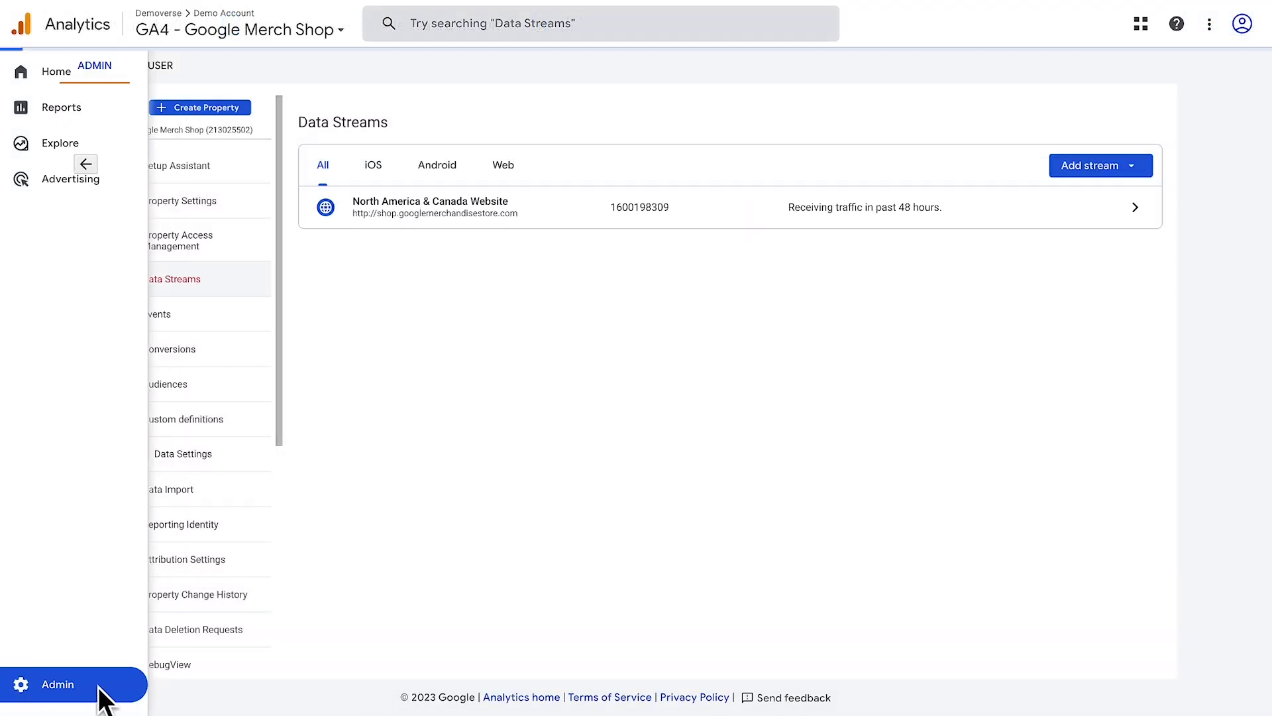
pyautogui.click(636, 452)
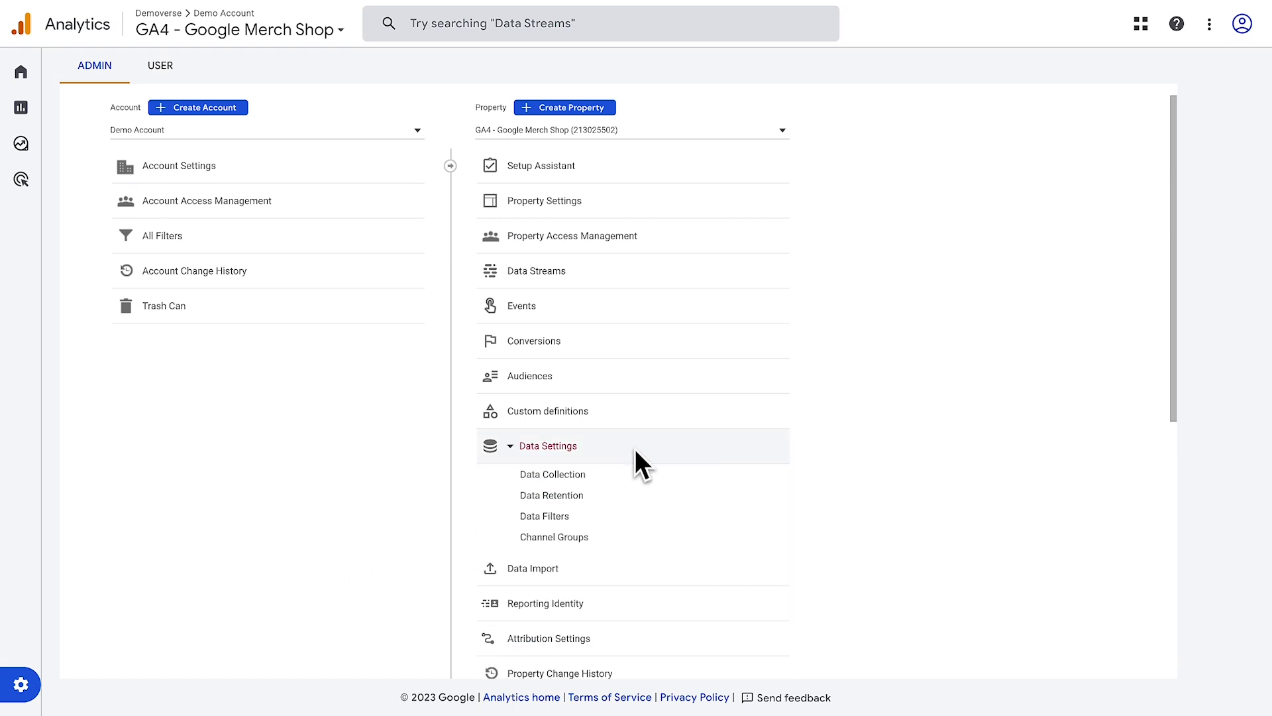
pyautogui.click(594, 512)
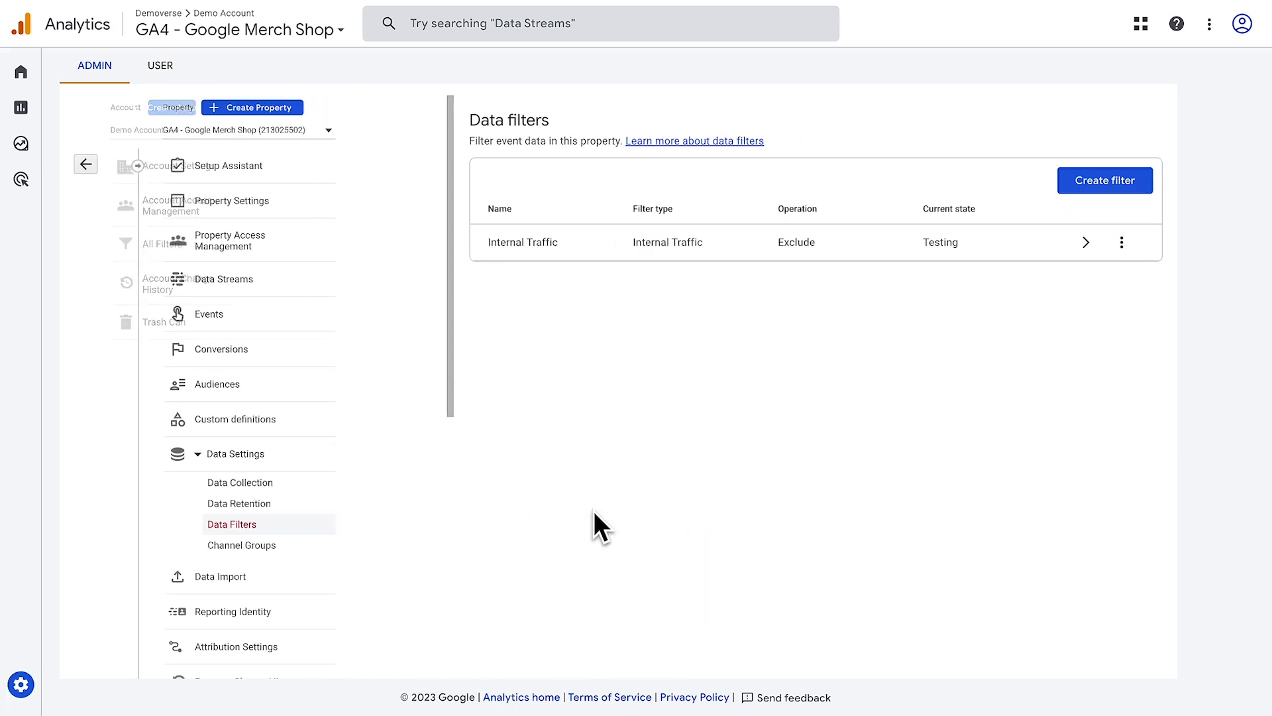
pyautogui.click(1103, 182)
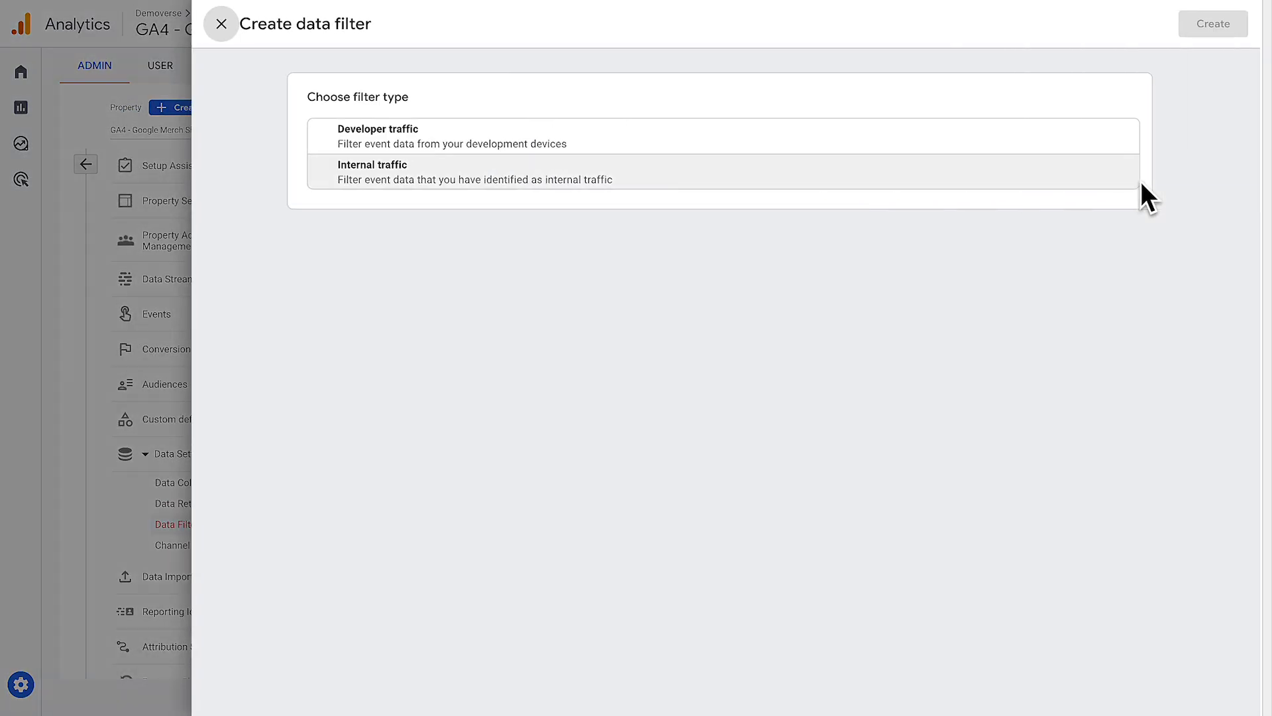
# Choose the Internal traffic filter type and name it 'Internal filter'
pyautogui.click(1097, 178)
pyautogui.click(426, 287)
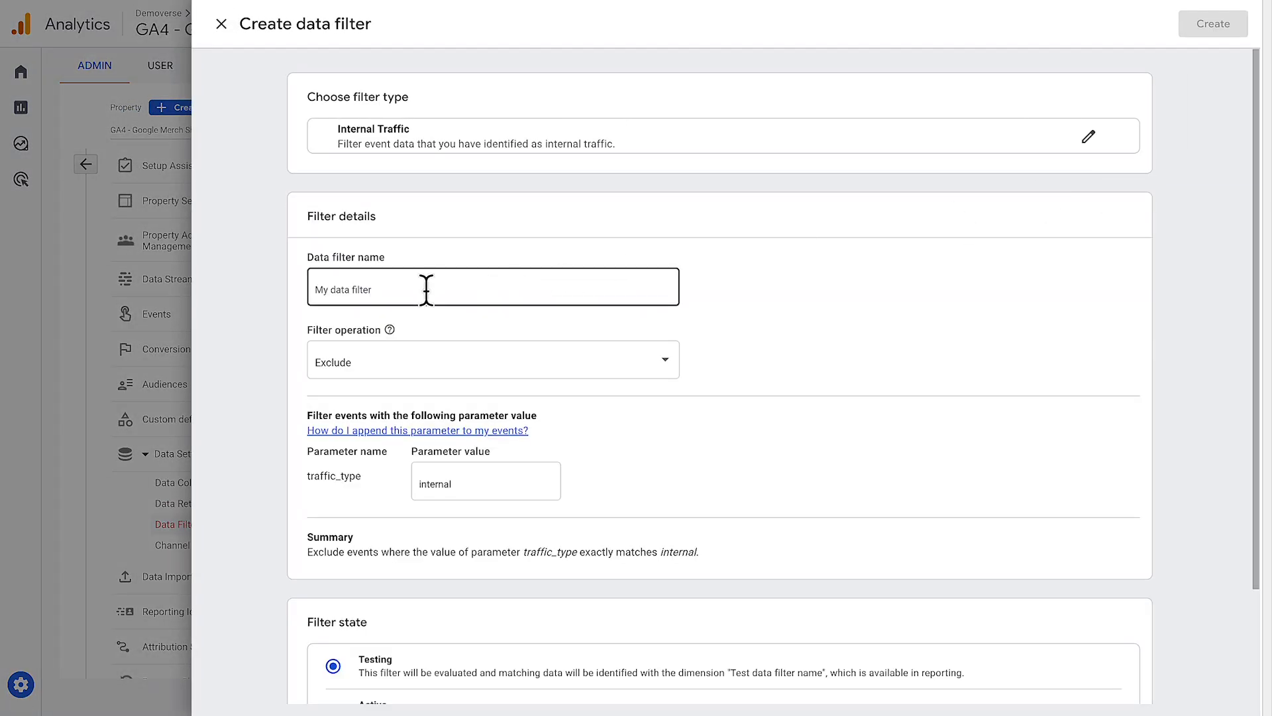
pyautogui.write('Internal filter')
pyautogui.click(879, 459)
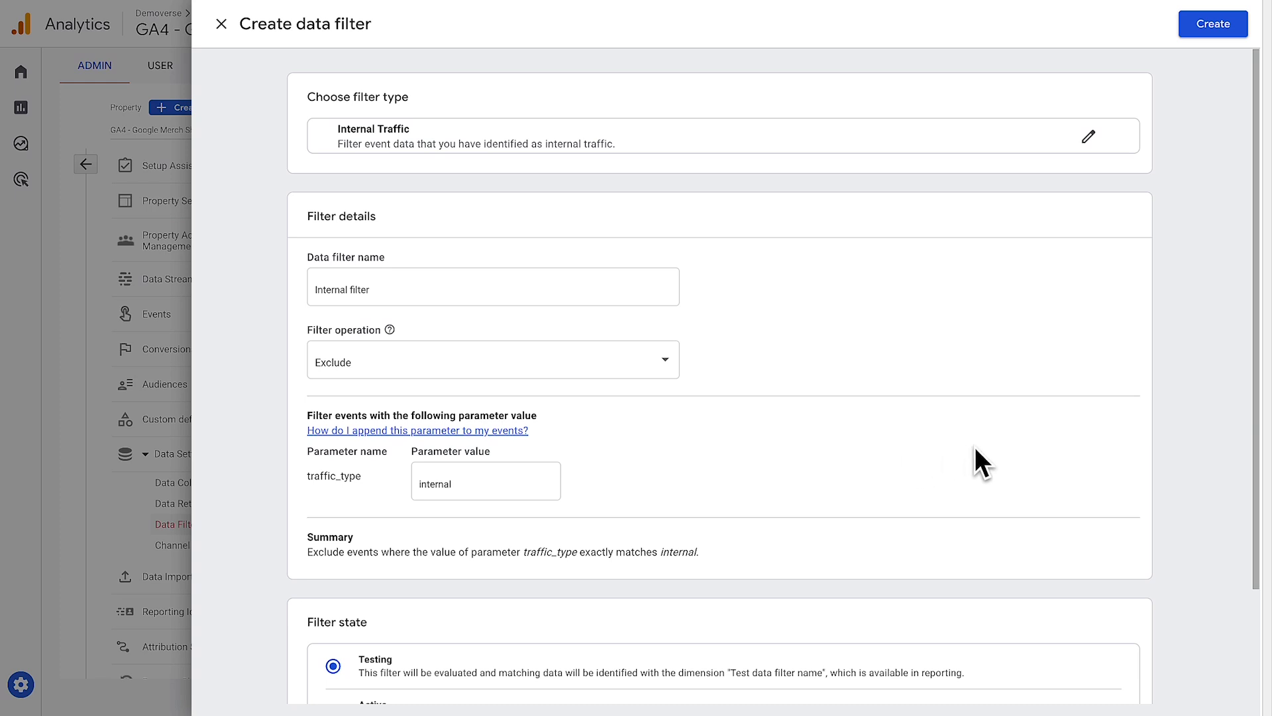
pyautogui.scroll(-2, 975, 447)
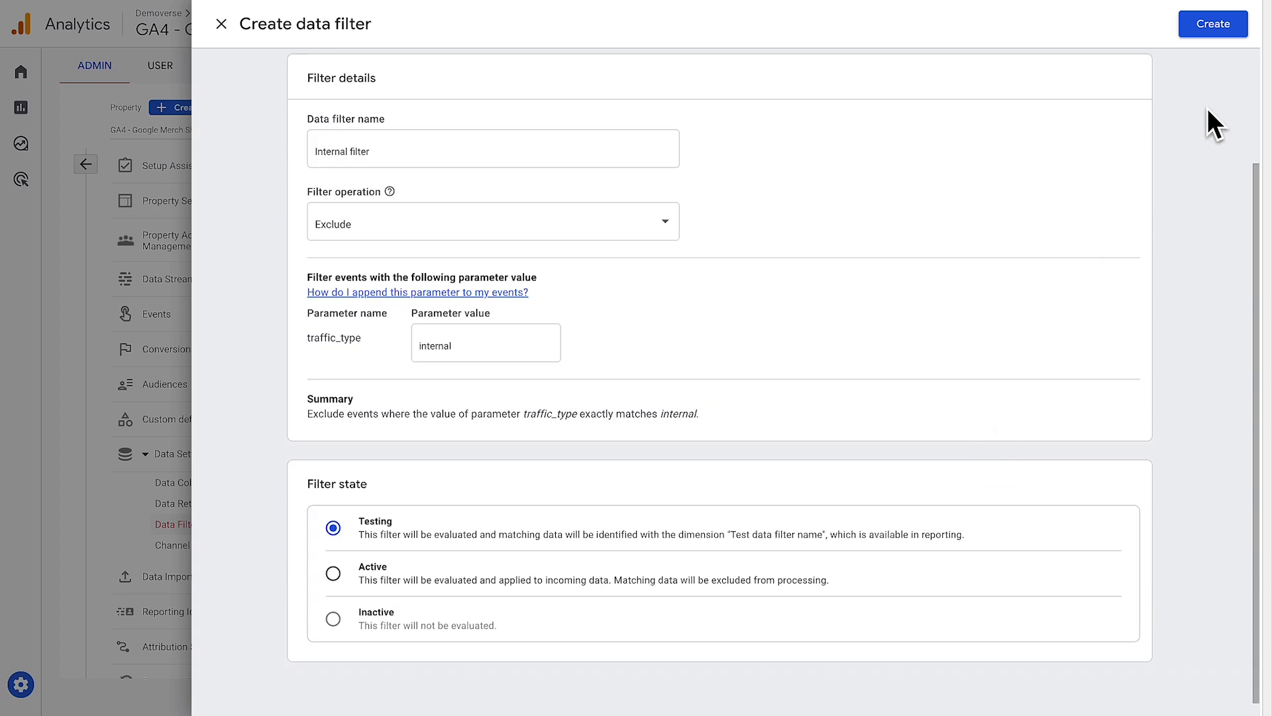